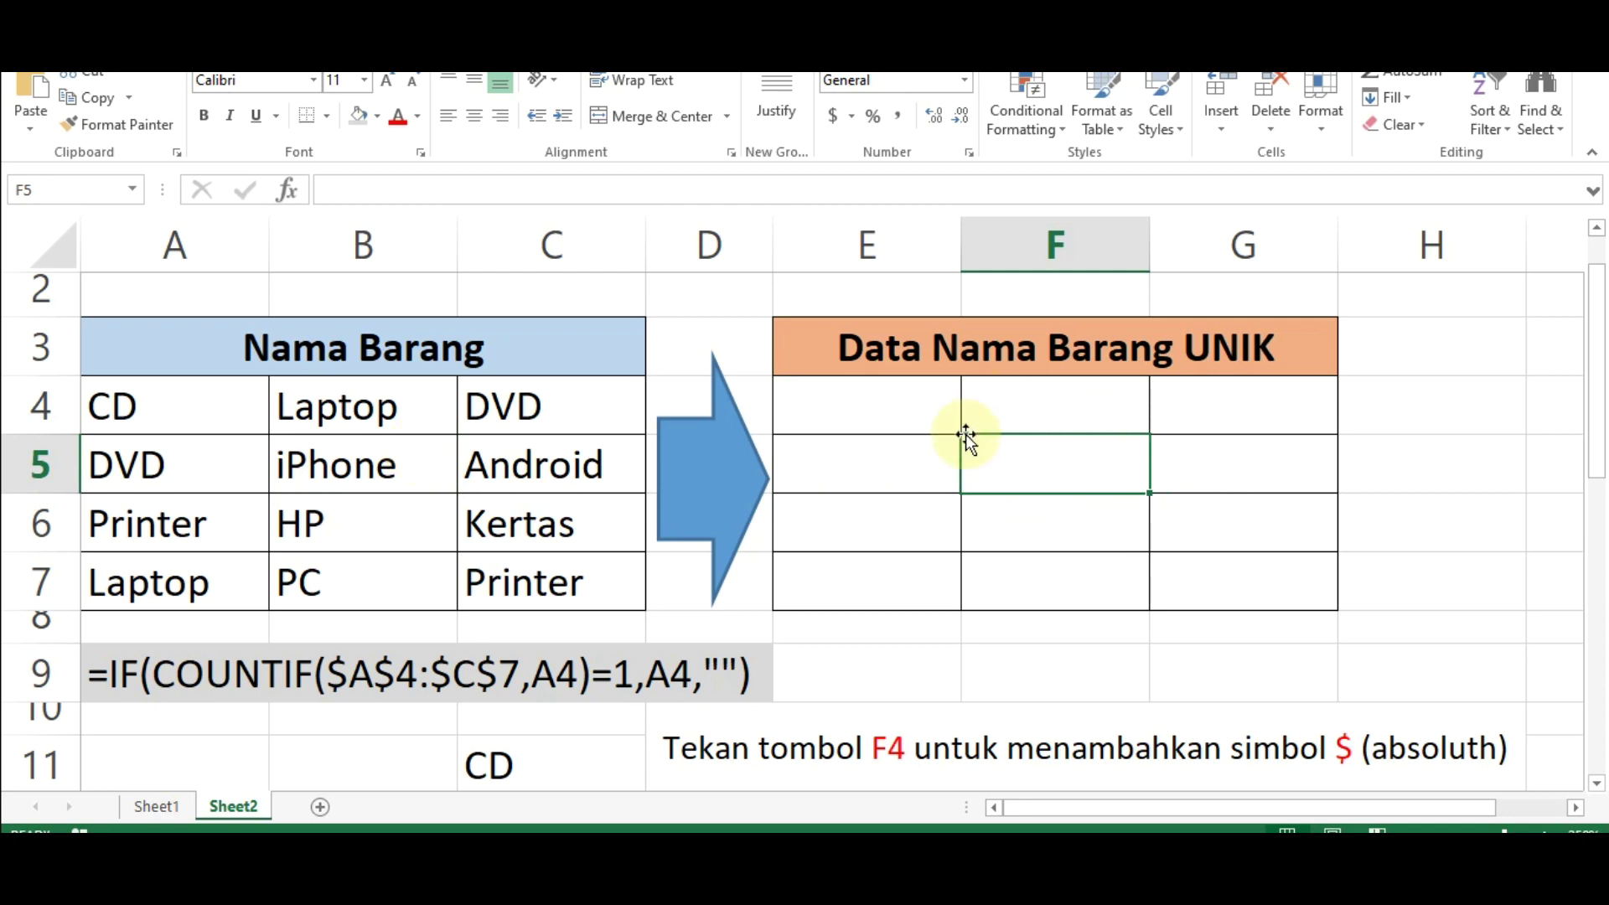
Start an IF formula in E4 whose logical test begins with COUNTIF($A$4:$C$7,A4), keeping the range absolute.
left_click(860, 419)
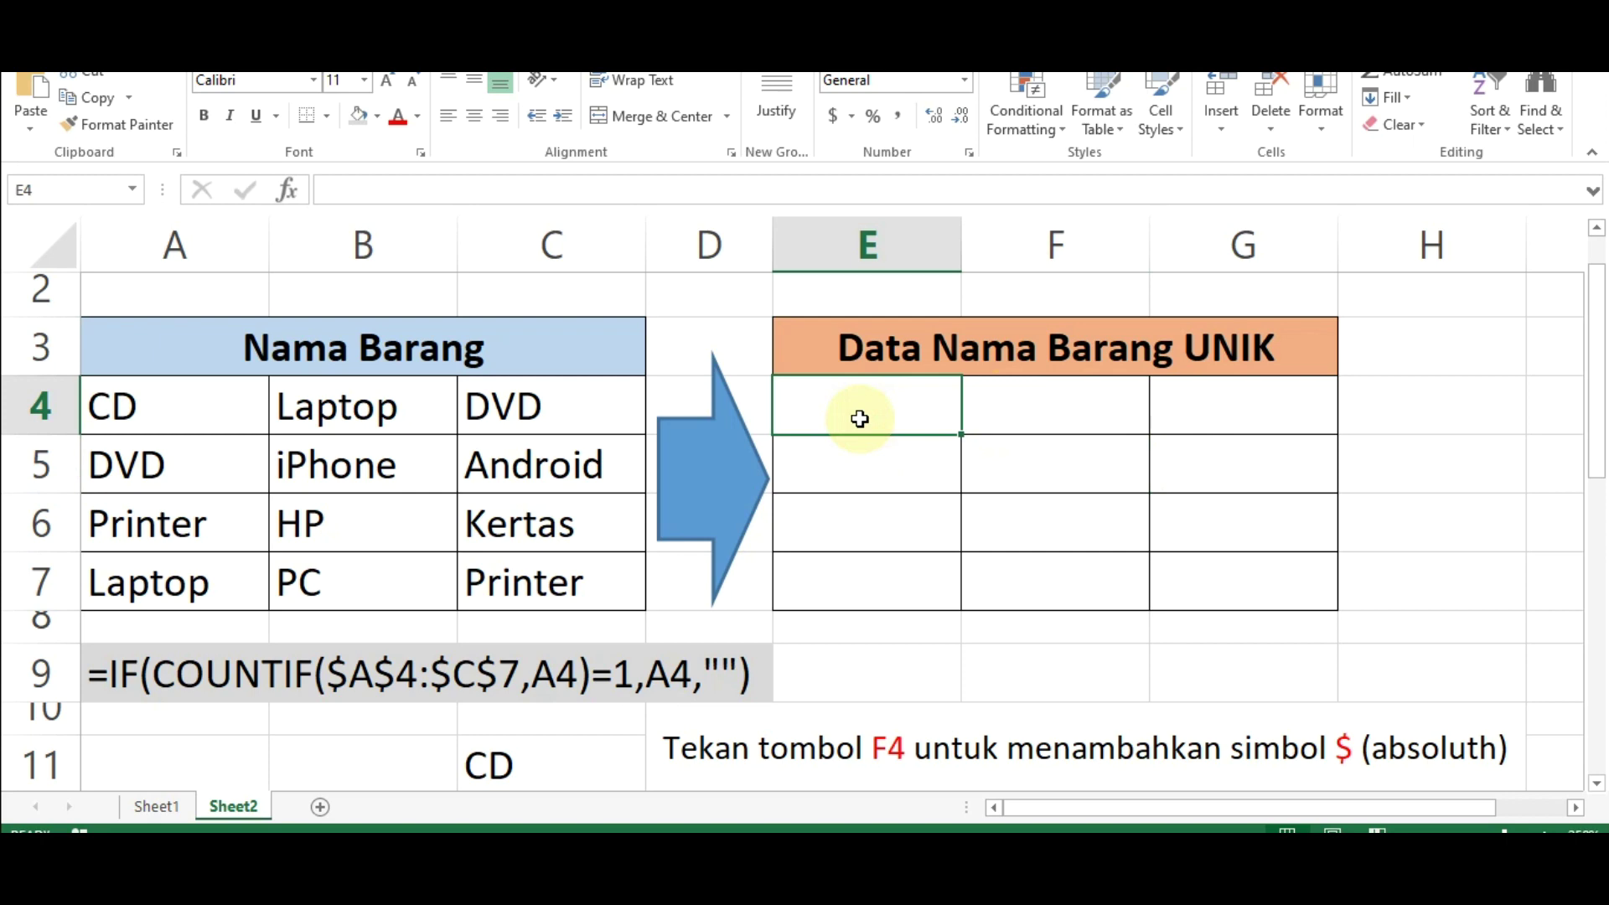
left_click(860, 419)
type("=")
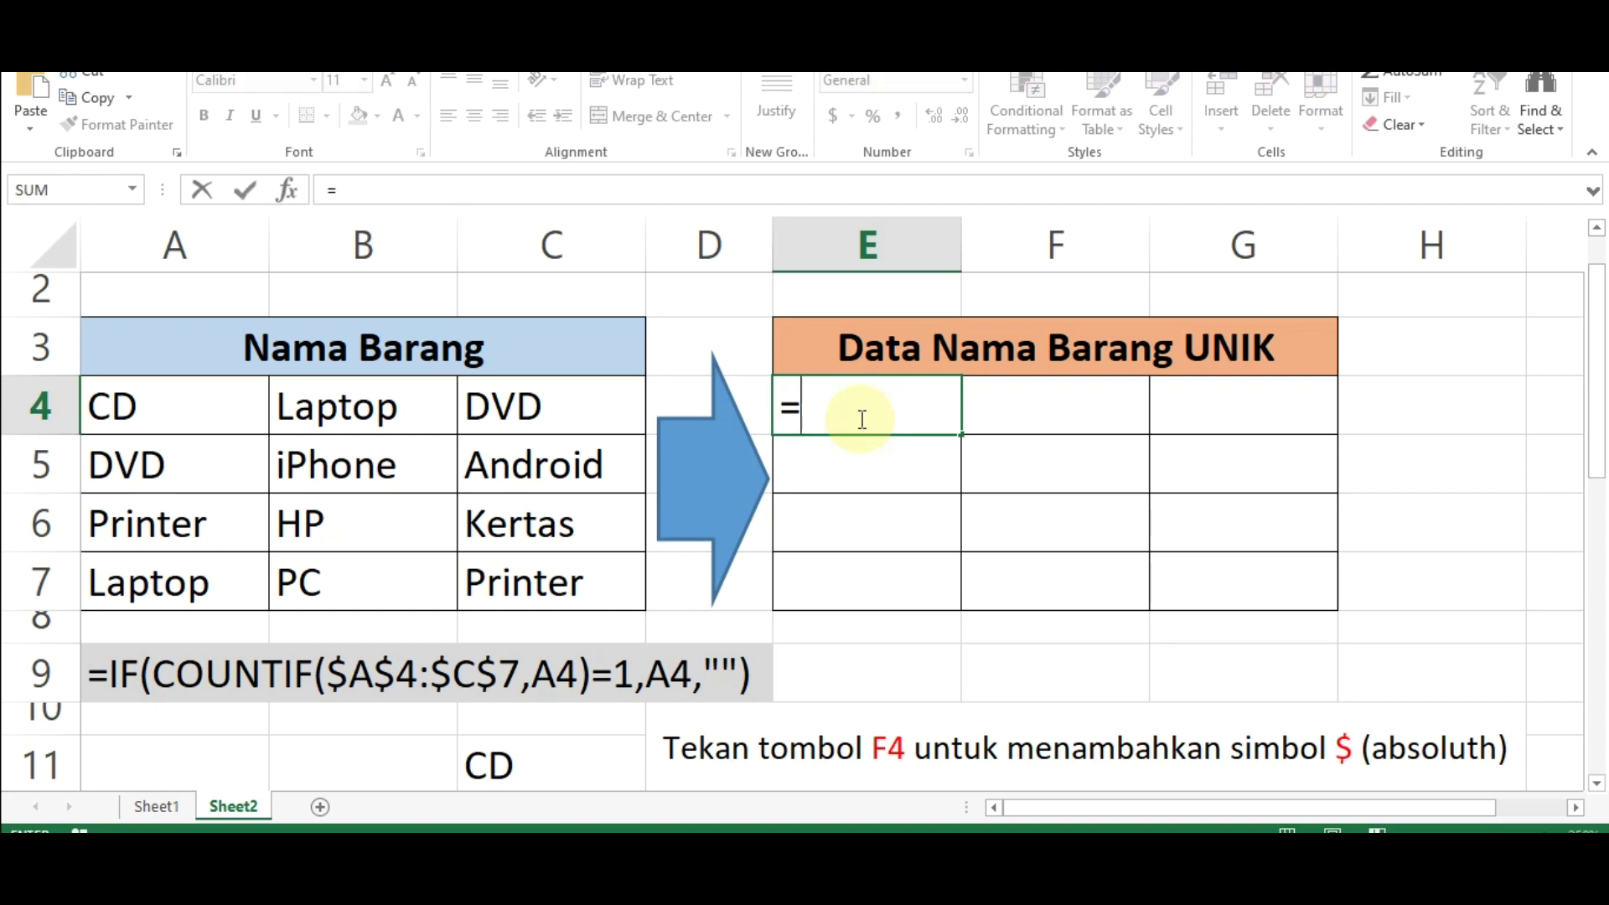
type("if")
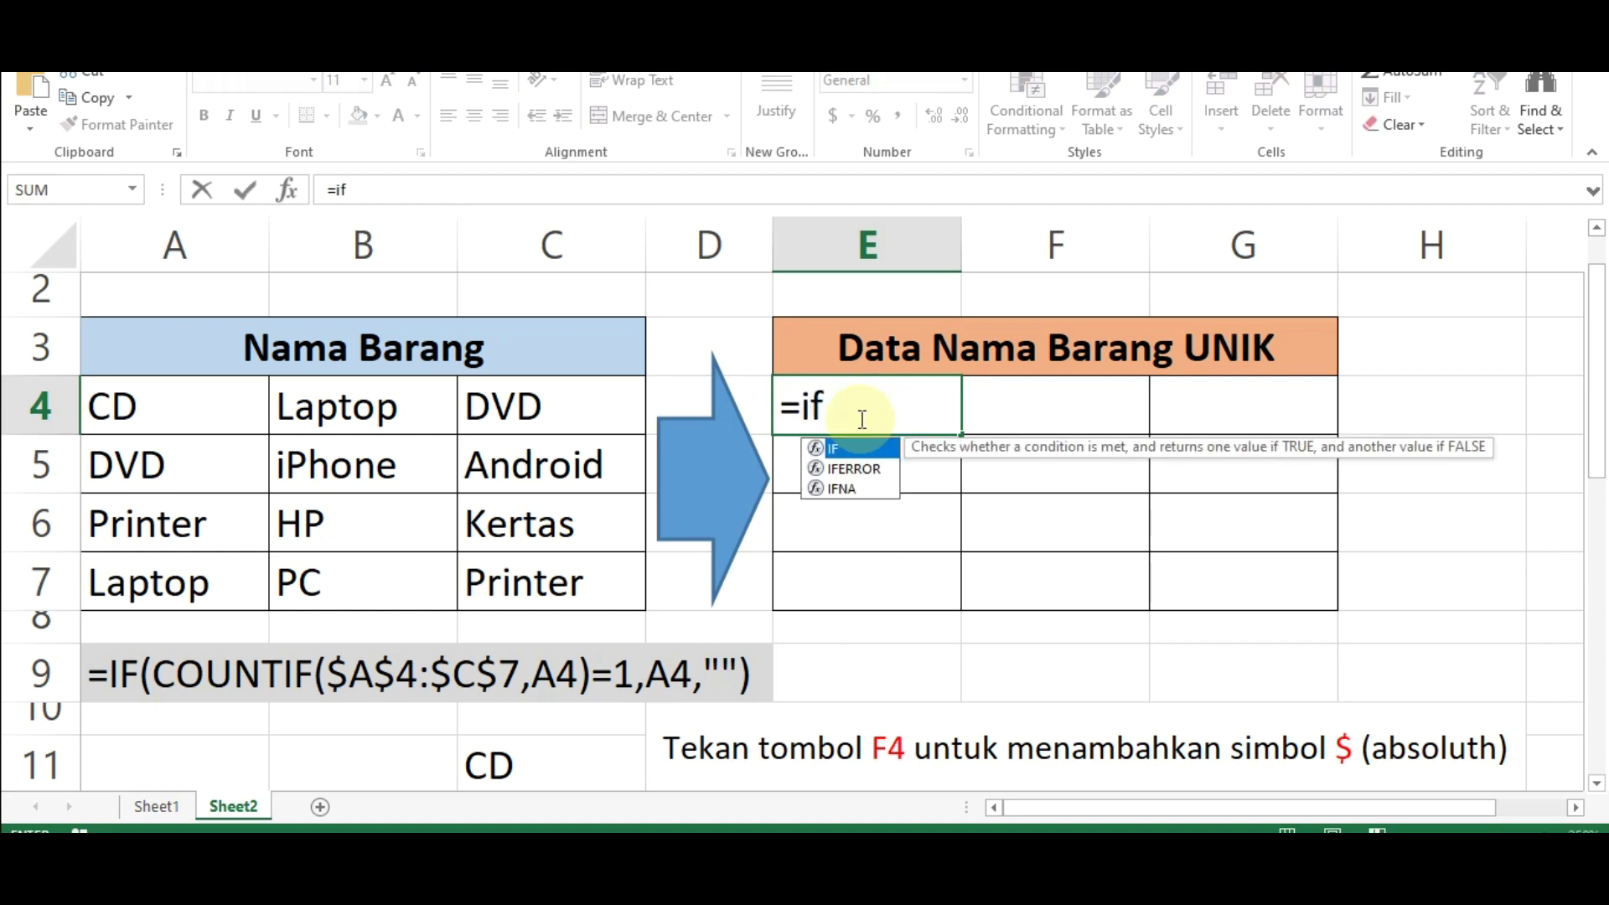
type("(")
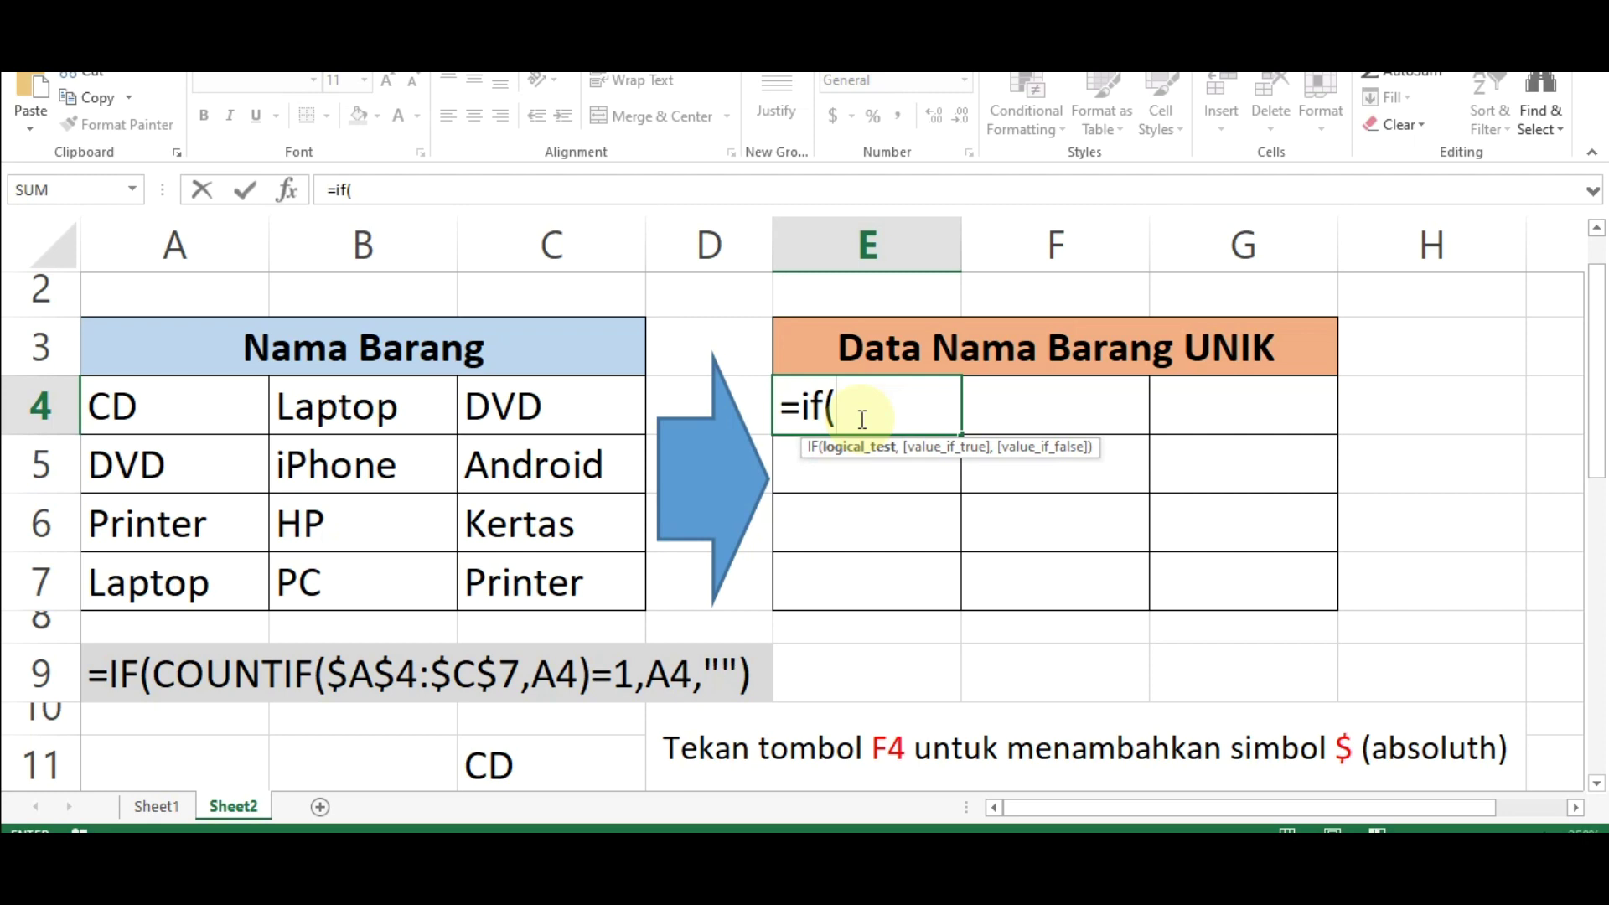
type("countif")
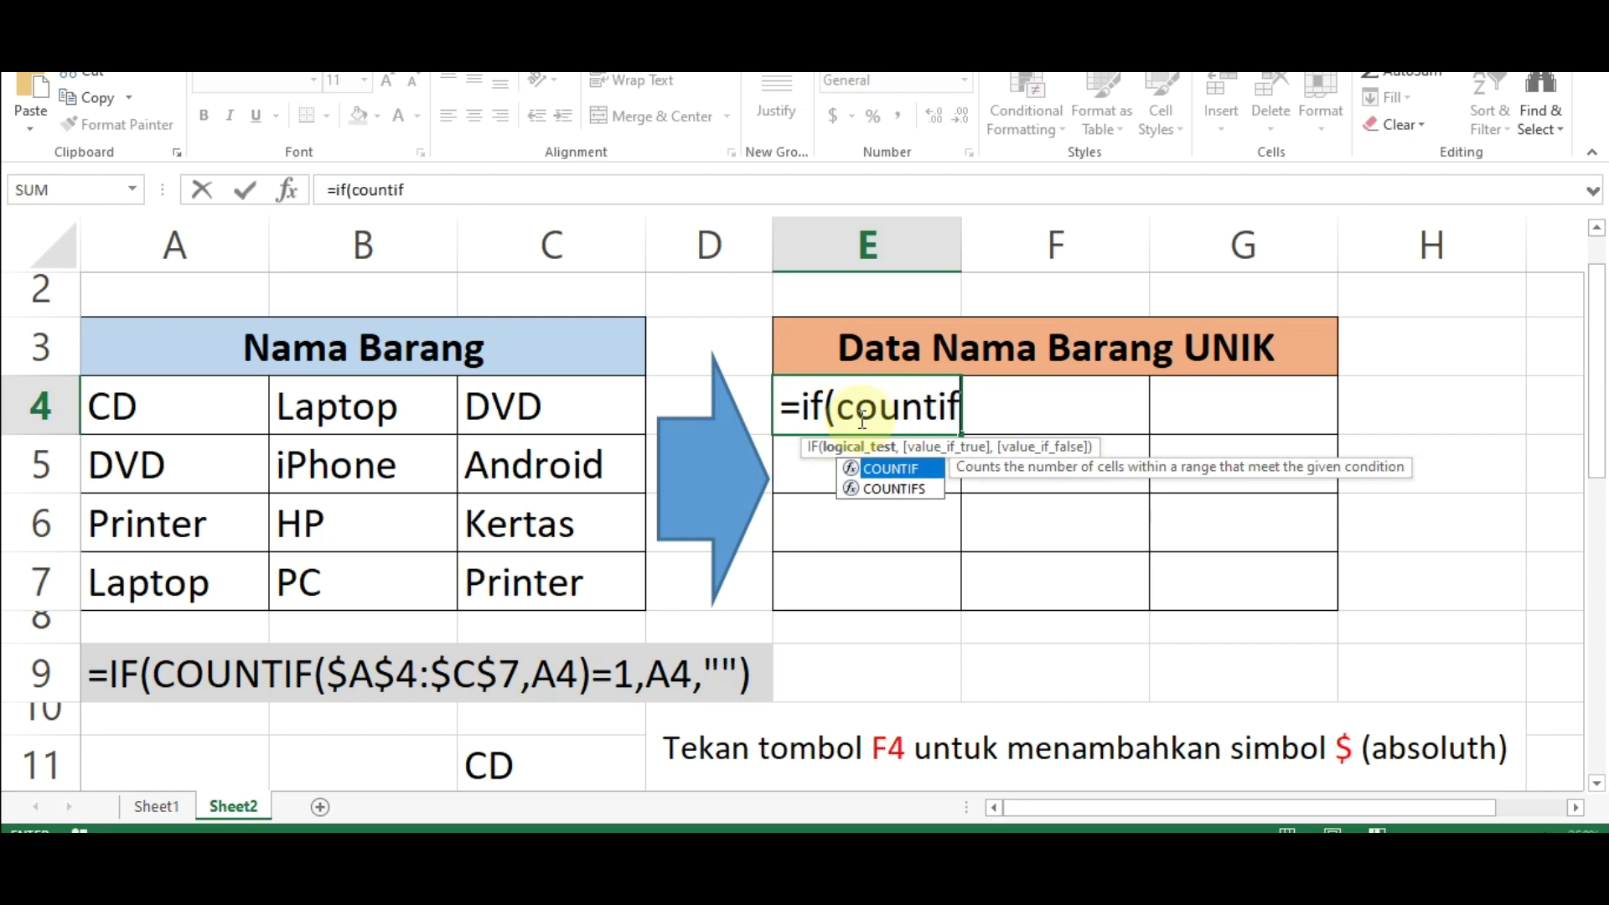
type("(")
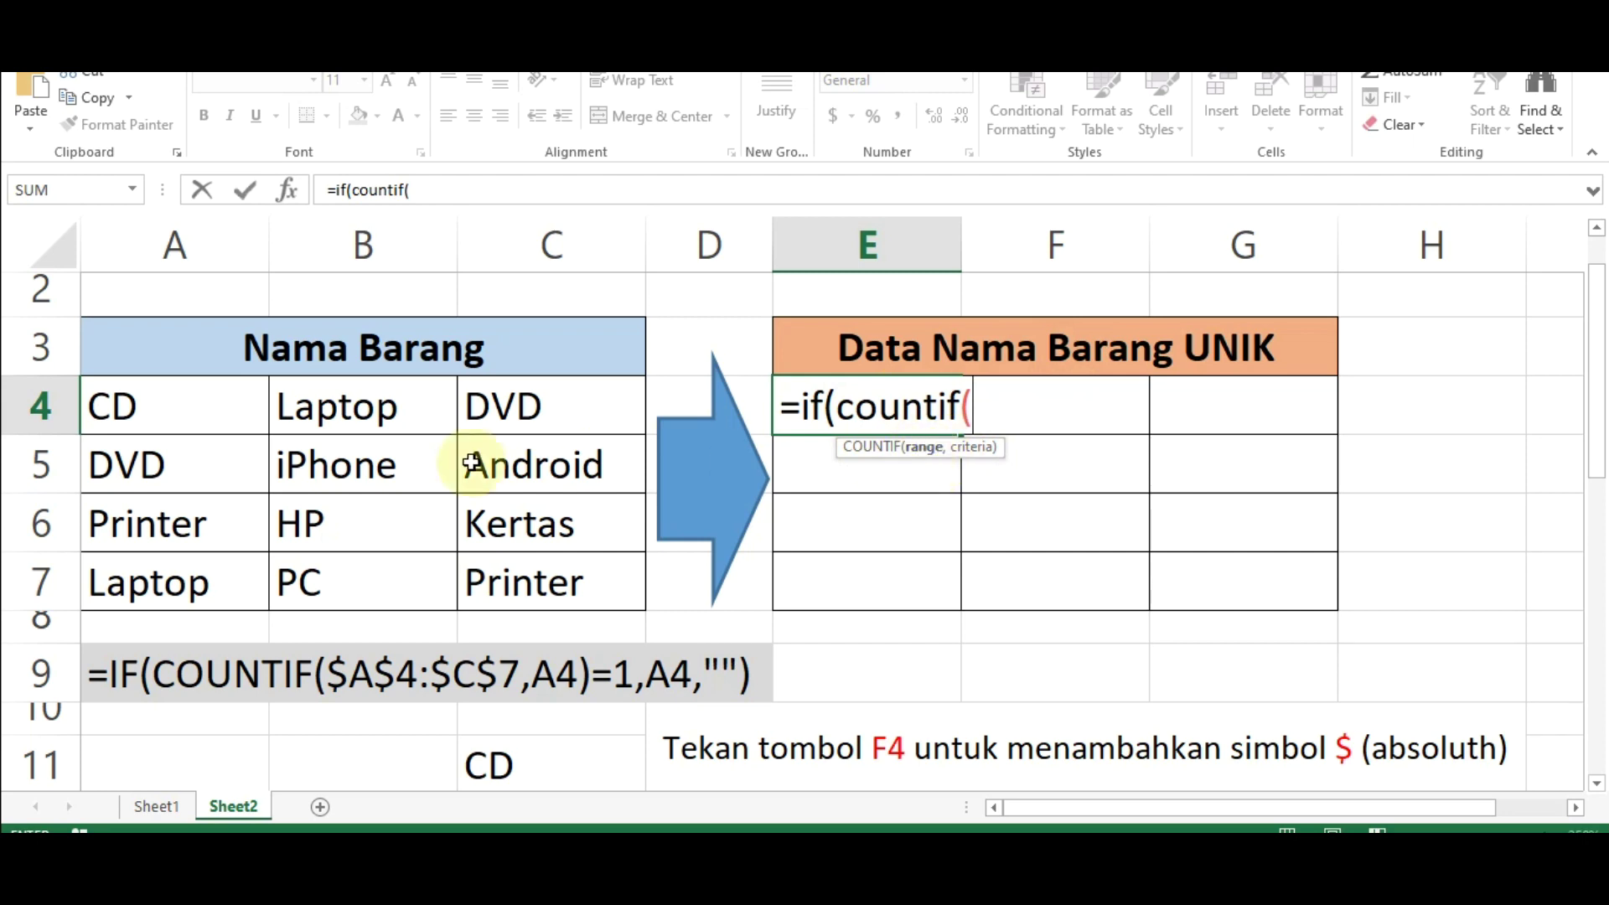
left_click_drag(149, 411, 520, 564)
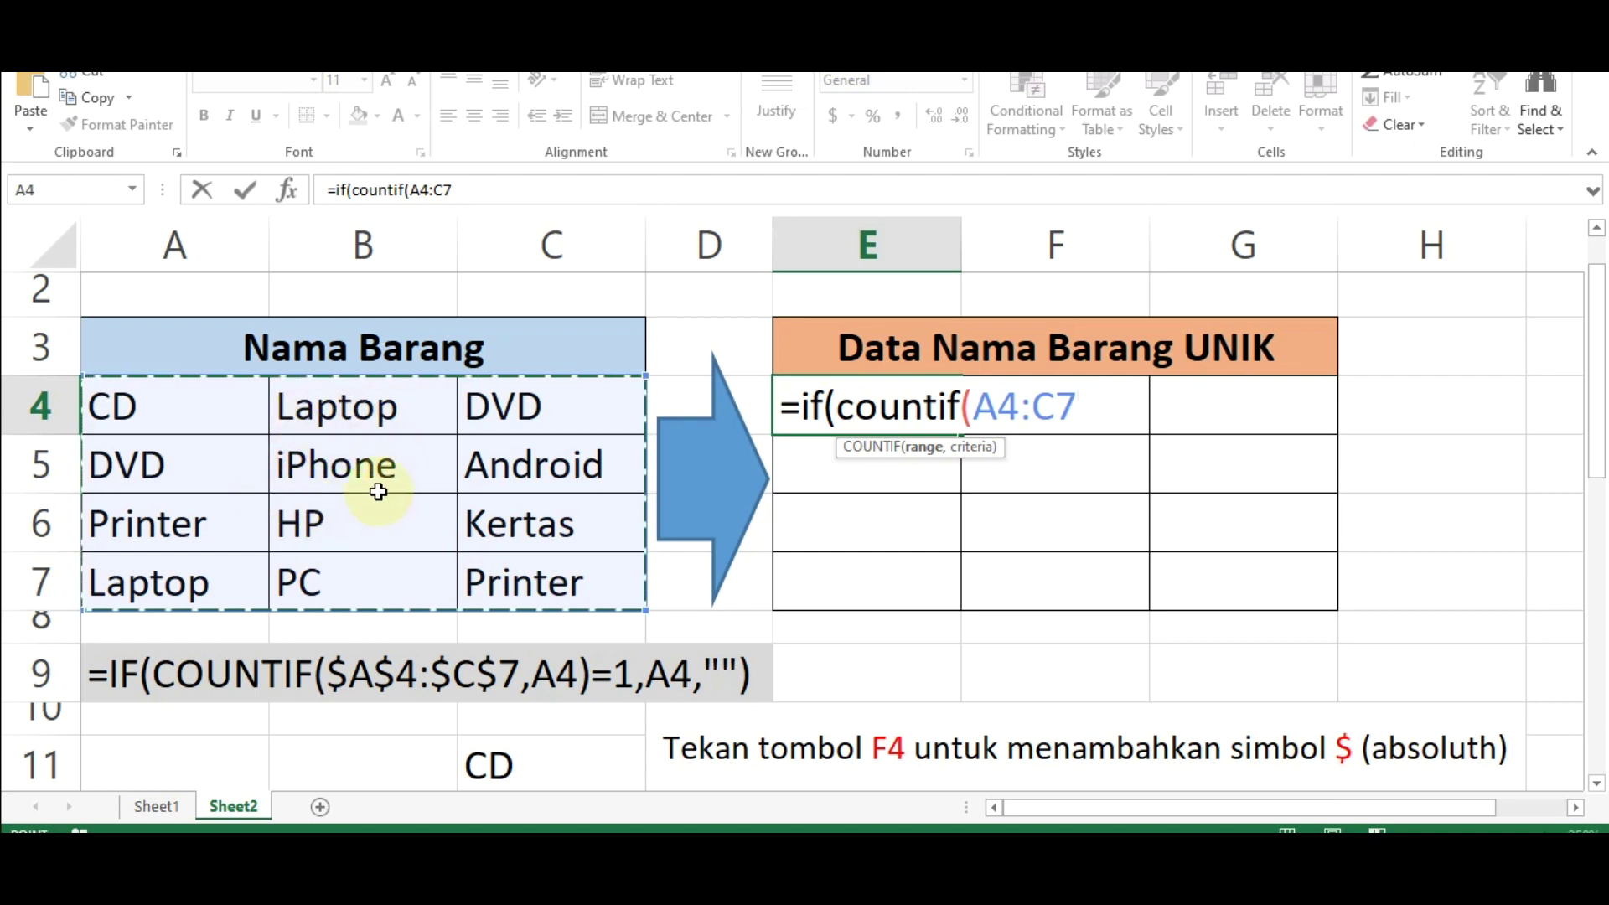
key("F4")
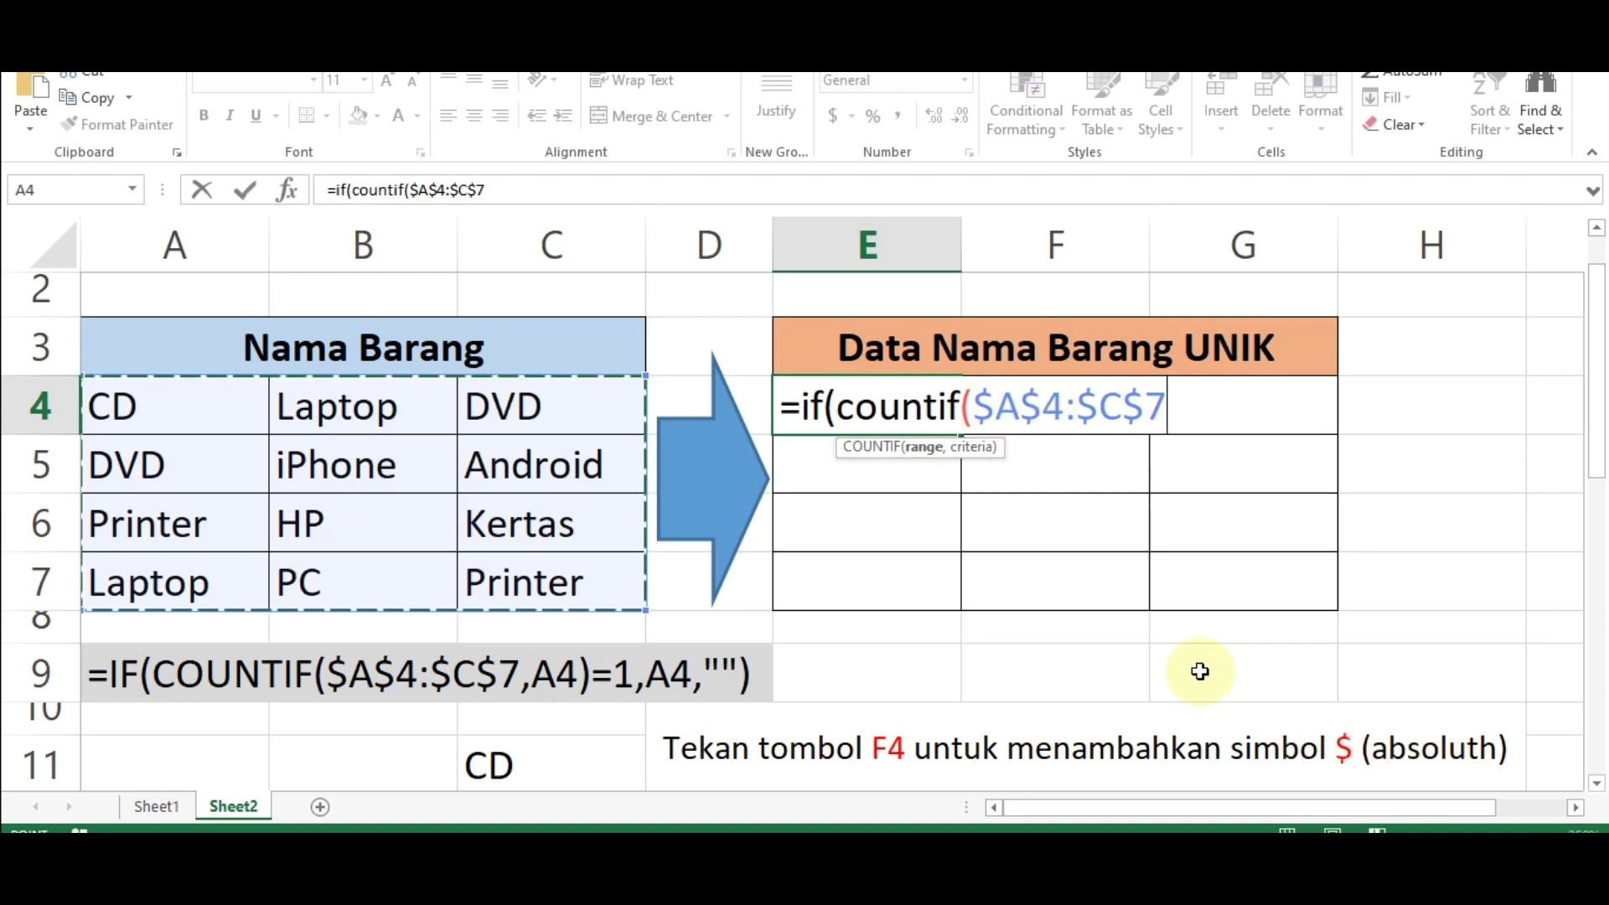
type(",")
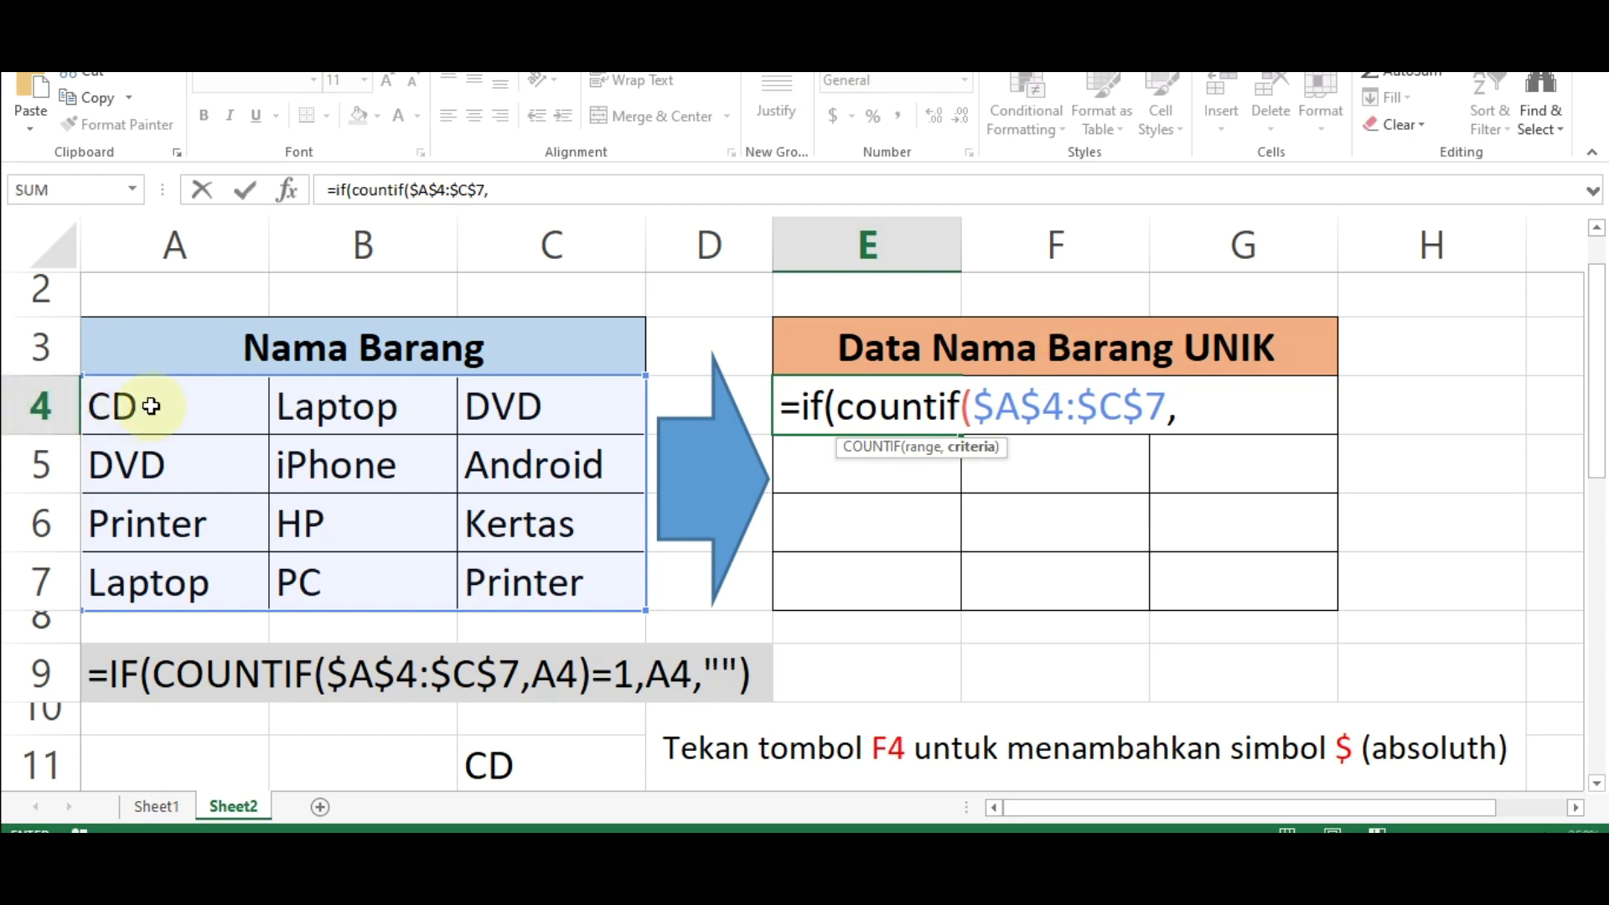
left_click(150, 407)
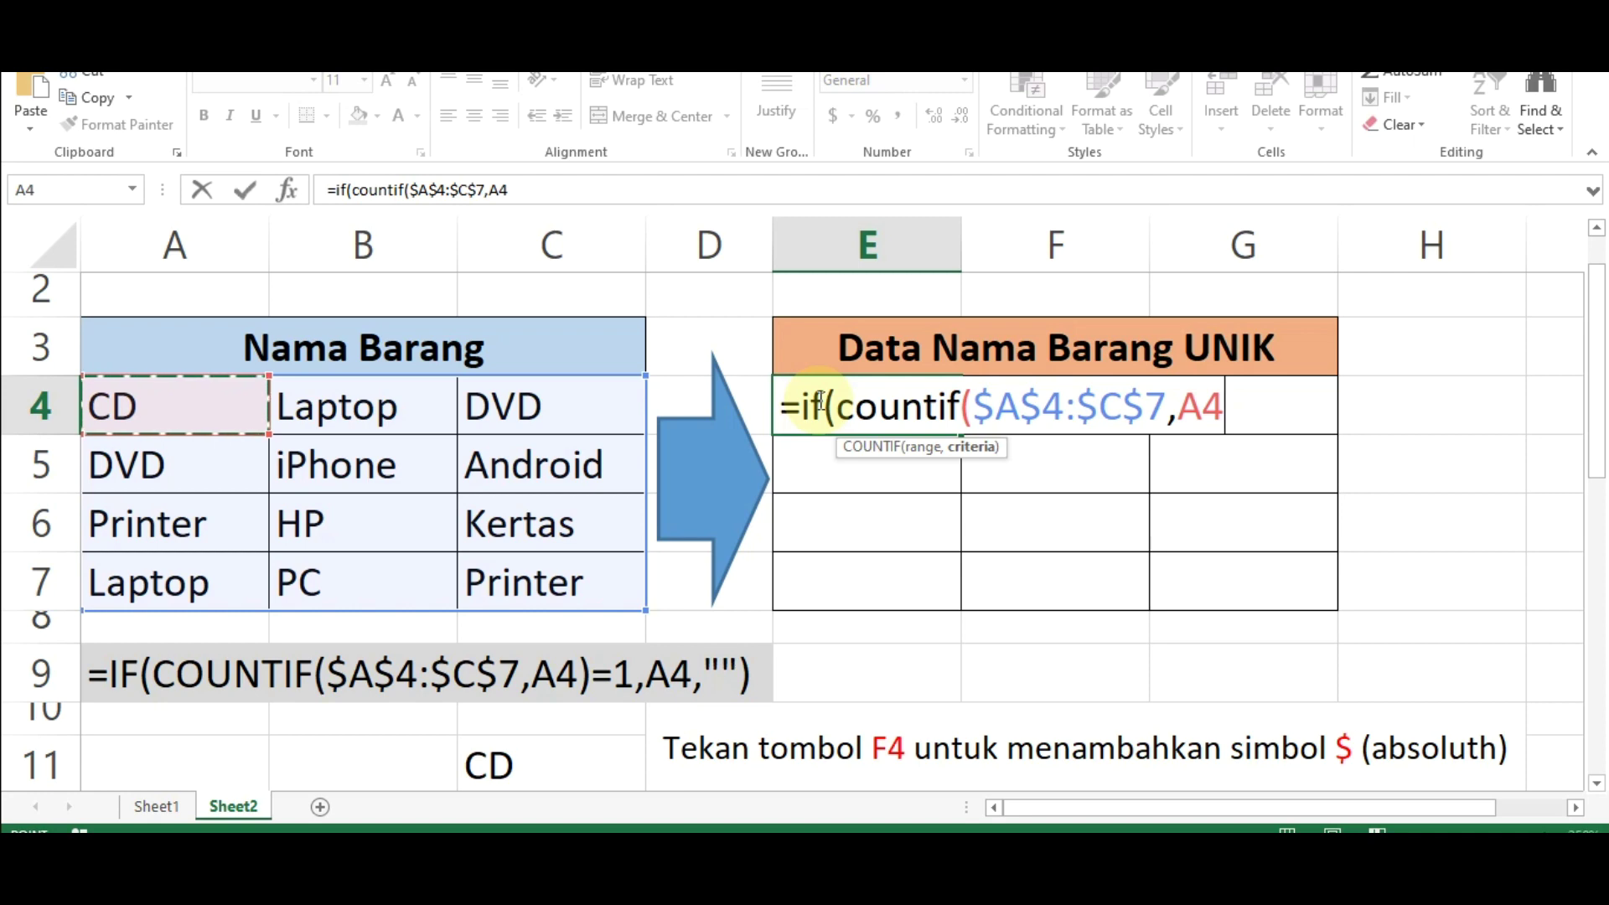
type(")")
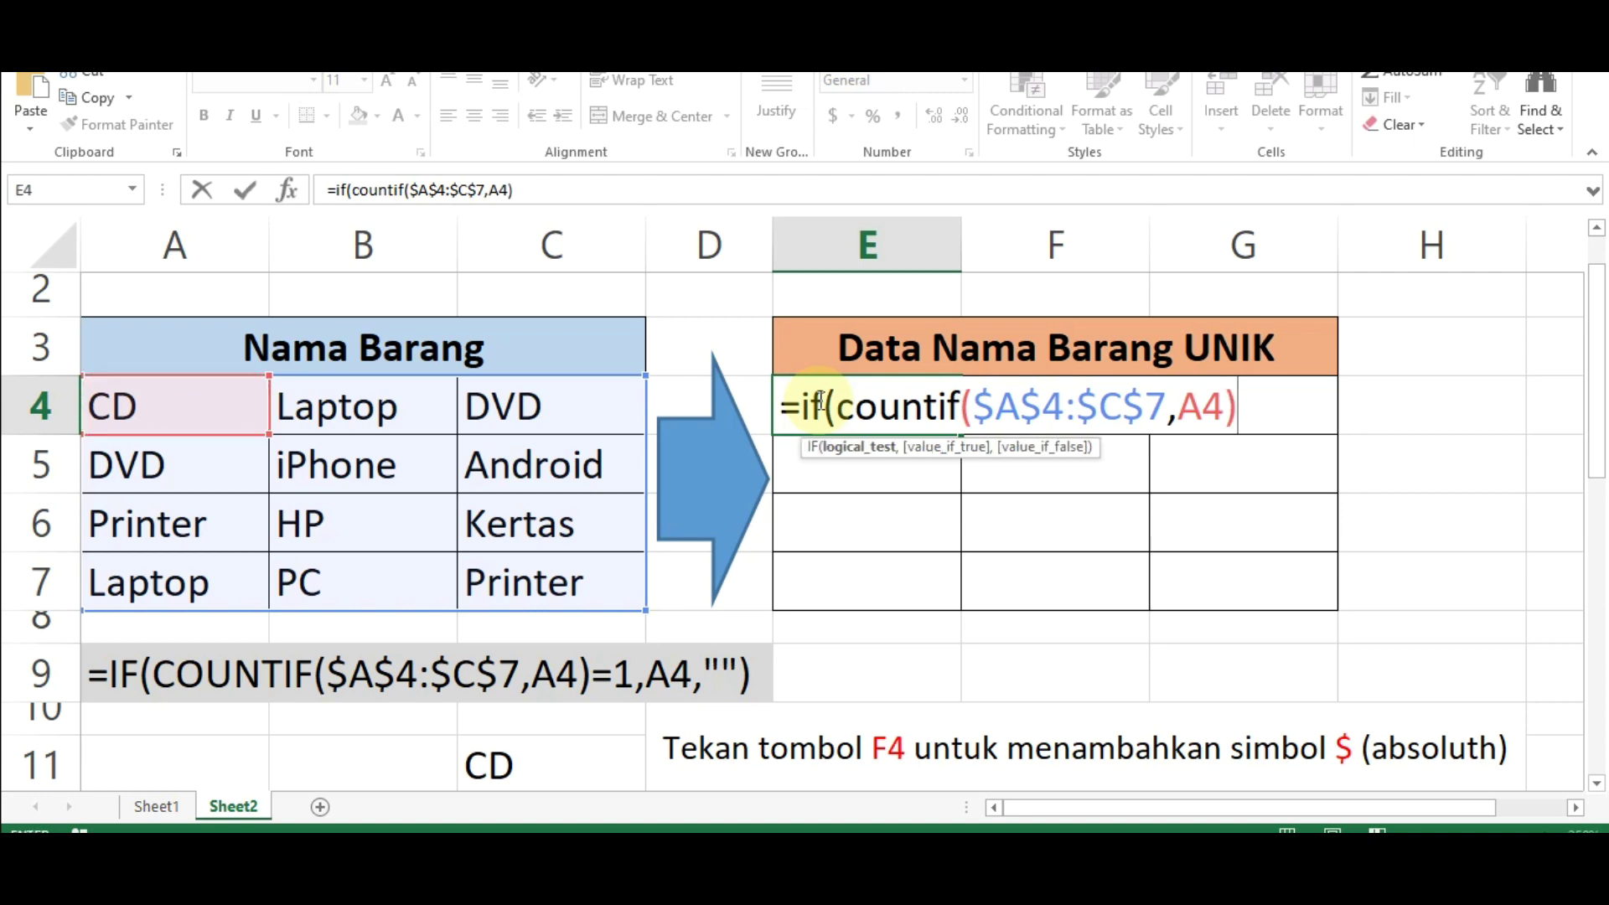
Complete the E4 formula so a count equal to 1 returns A4 and anything else returns an empty string "".
type("=1")
type(",")
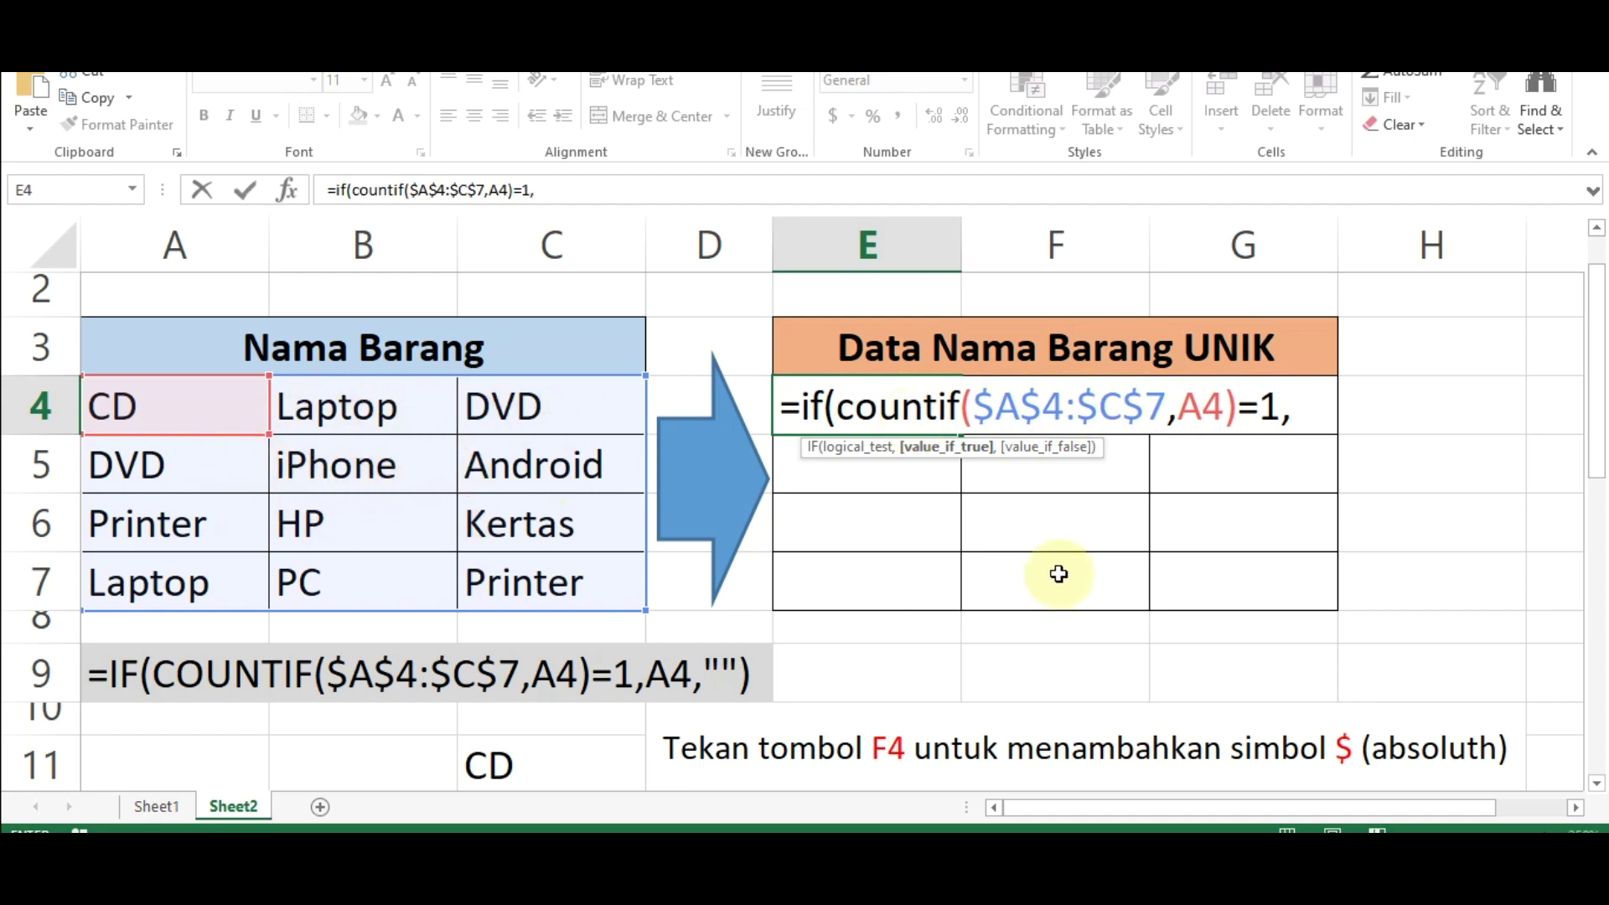
left_click(194, 409)
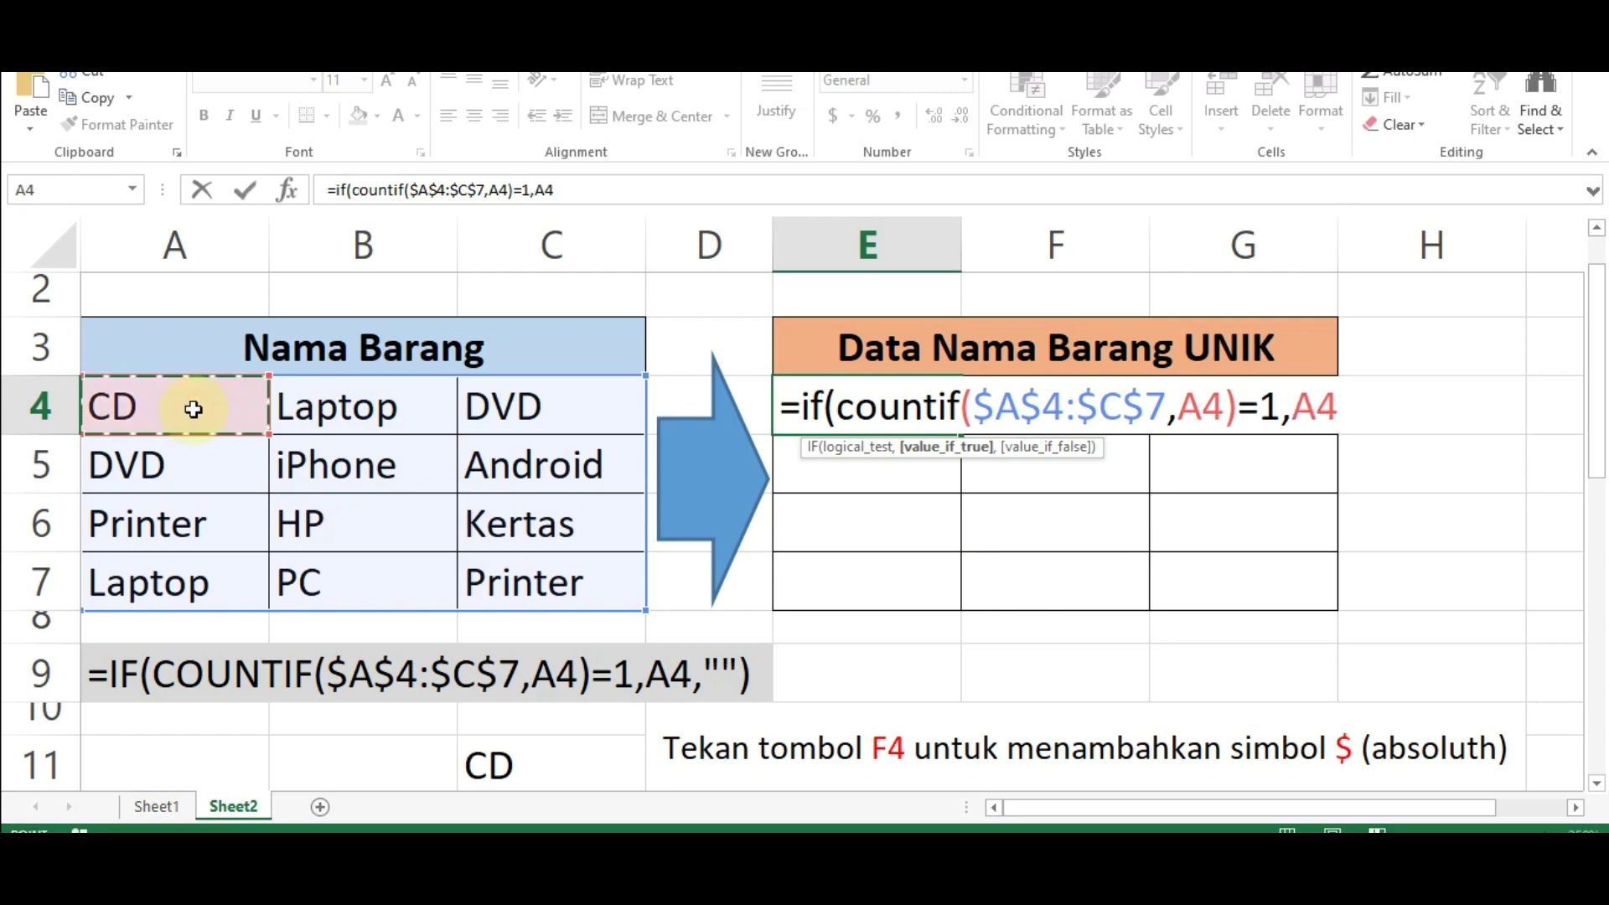
type(",")
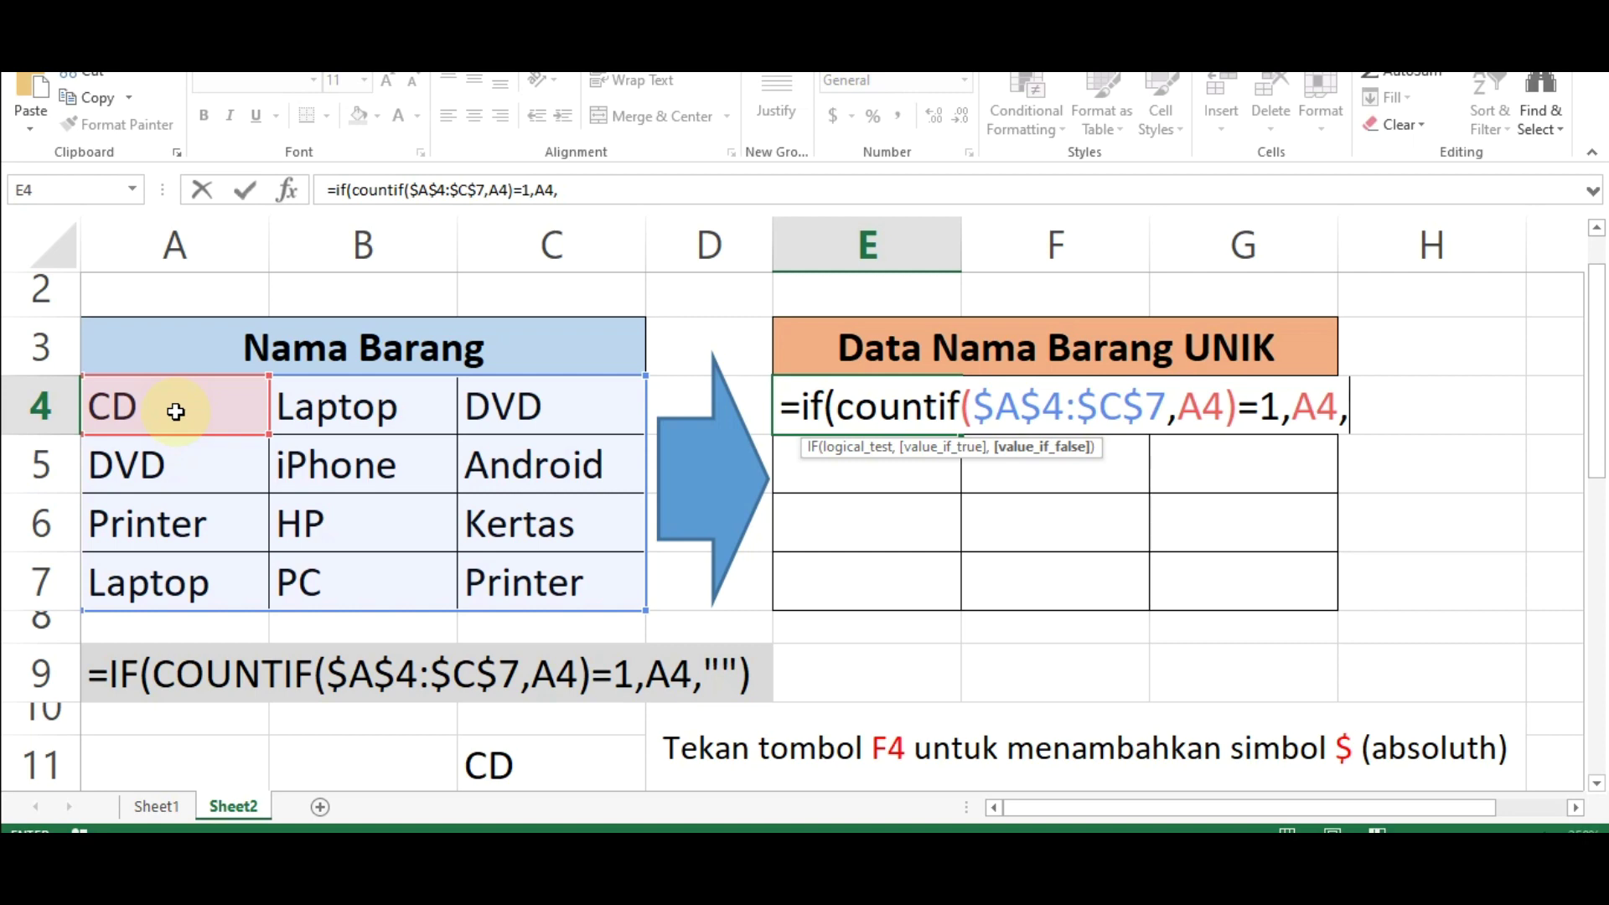
type("\"\"")
key("BackSpace")
key("BackSpace")
type("\"\")")
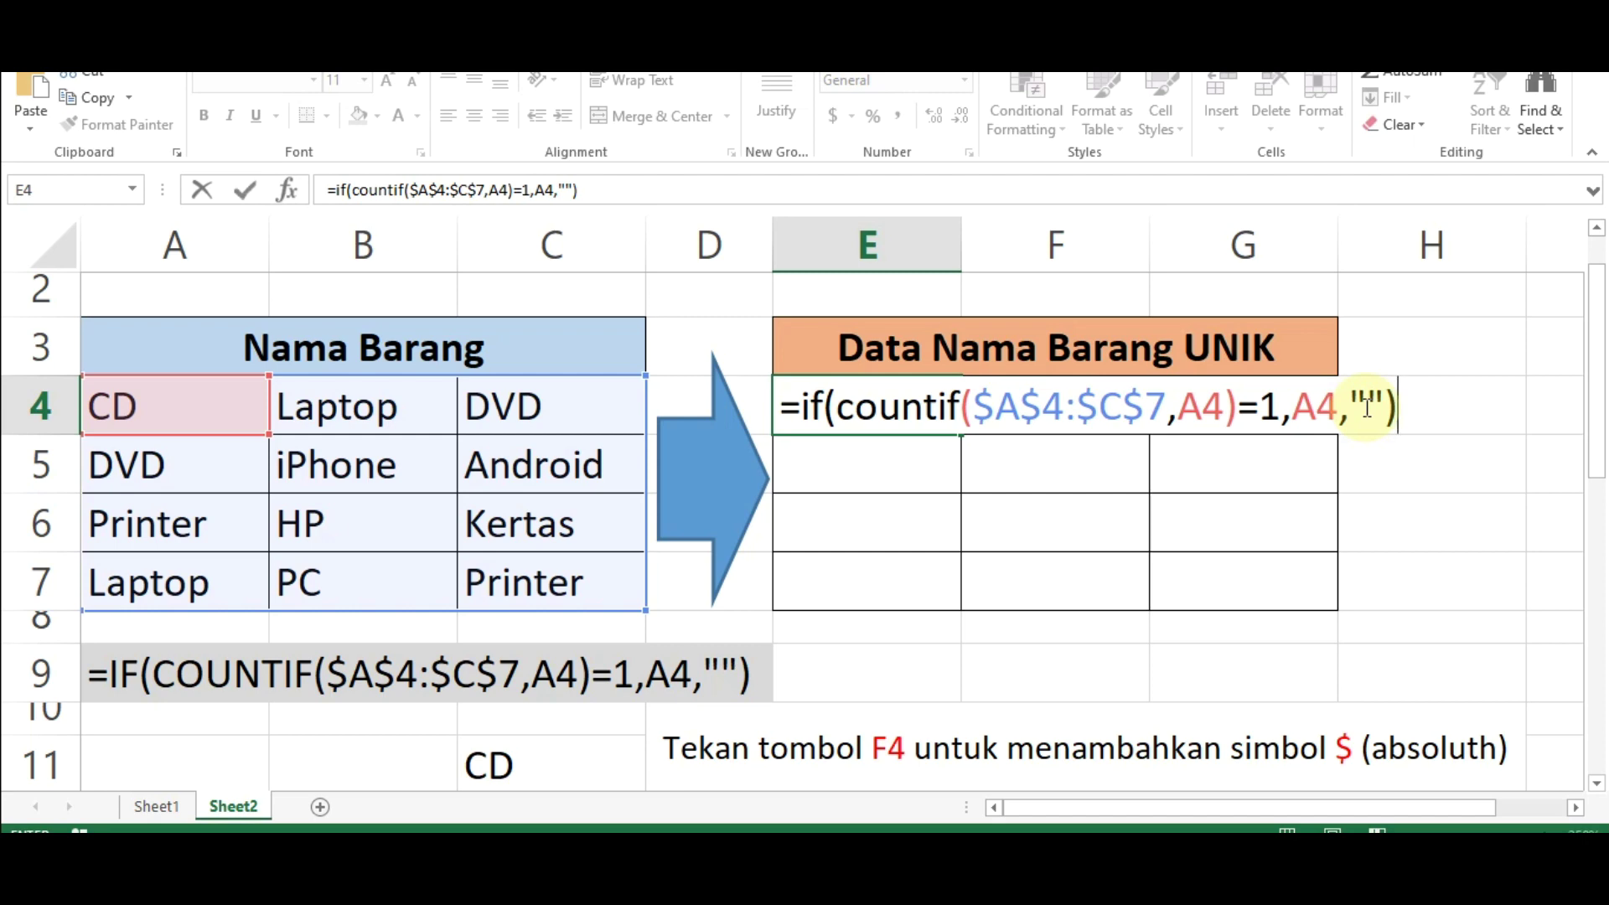
key("Return")
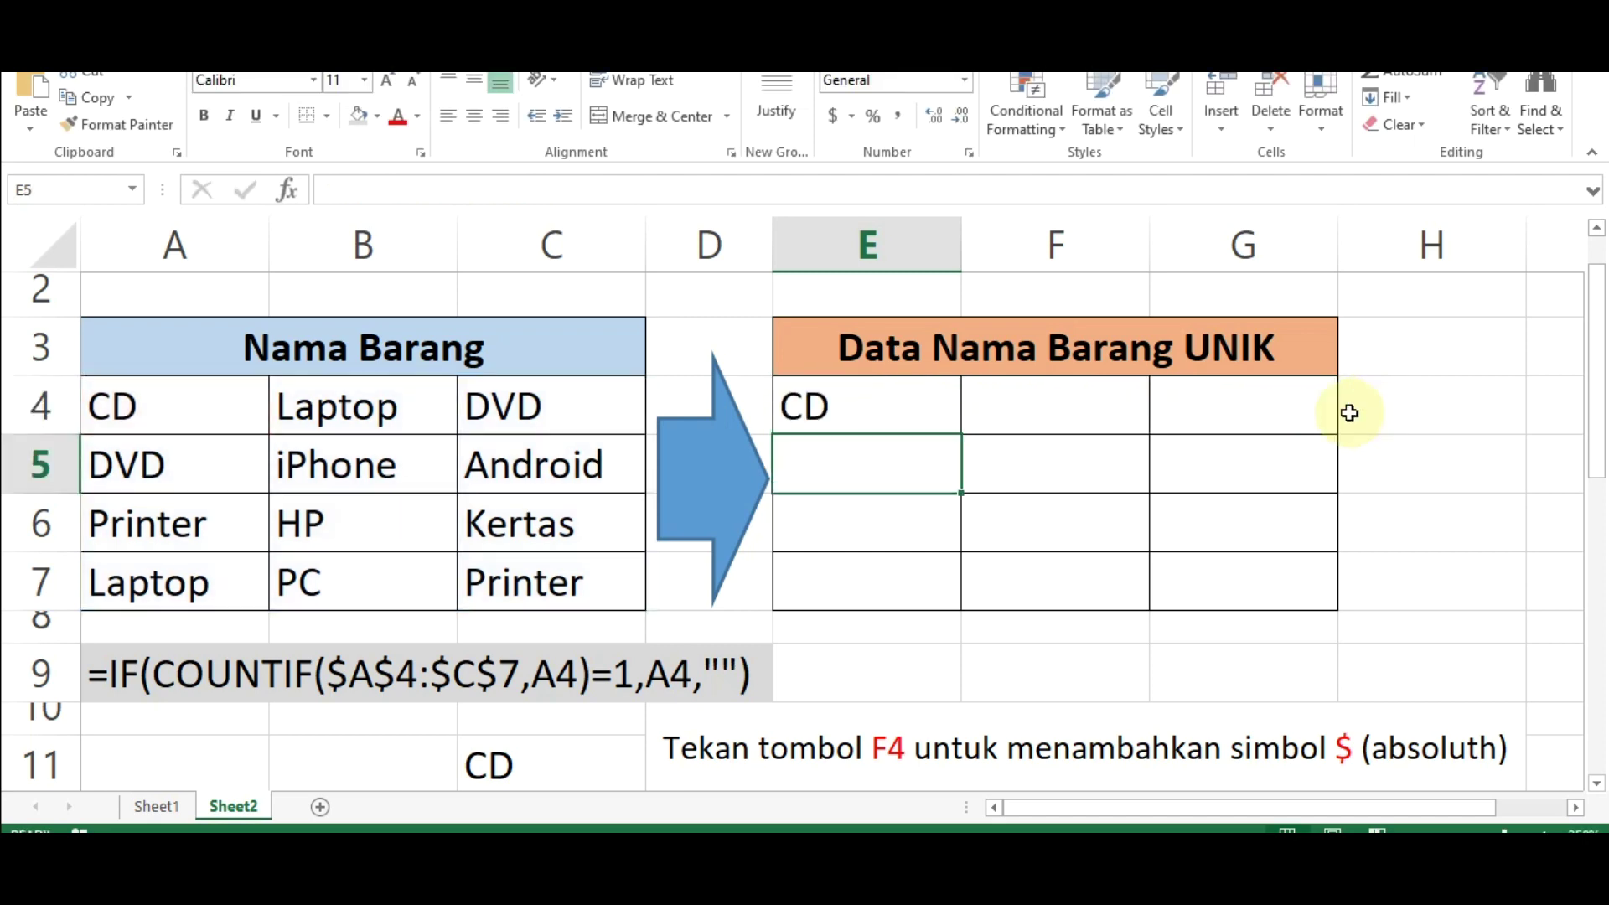
Fill the E4 formula across the whole Data Nama Barang UNIK table, E4:G7.
left_click(208, 407)
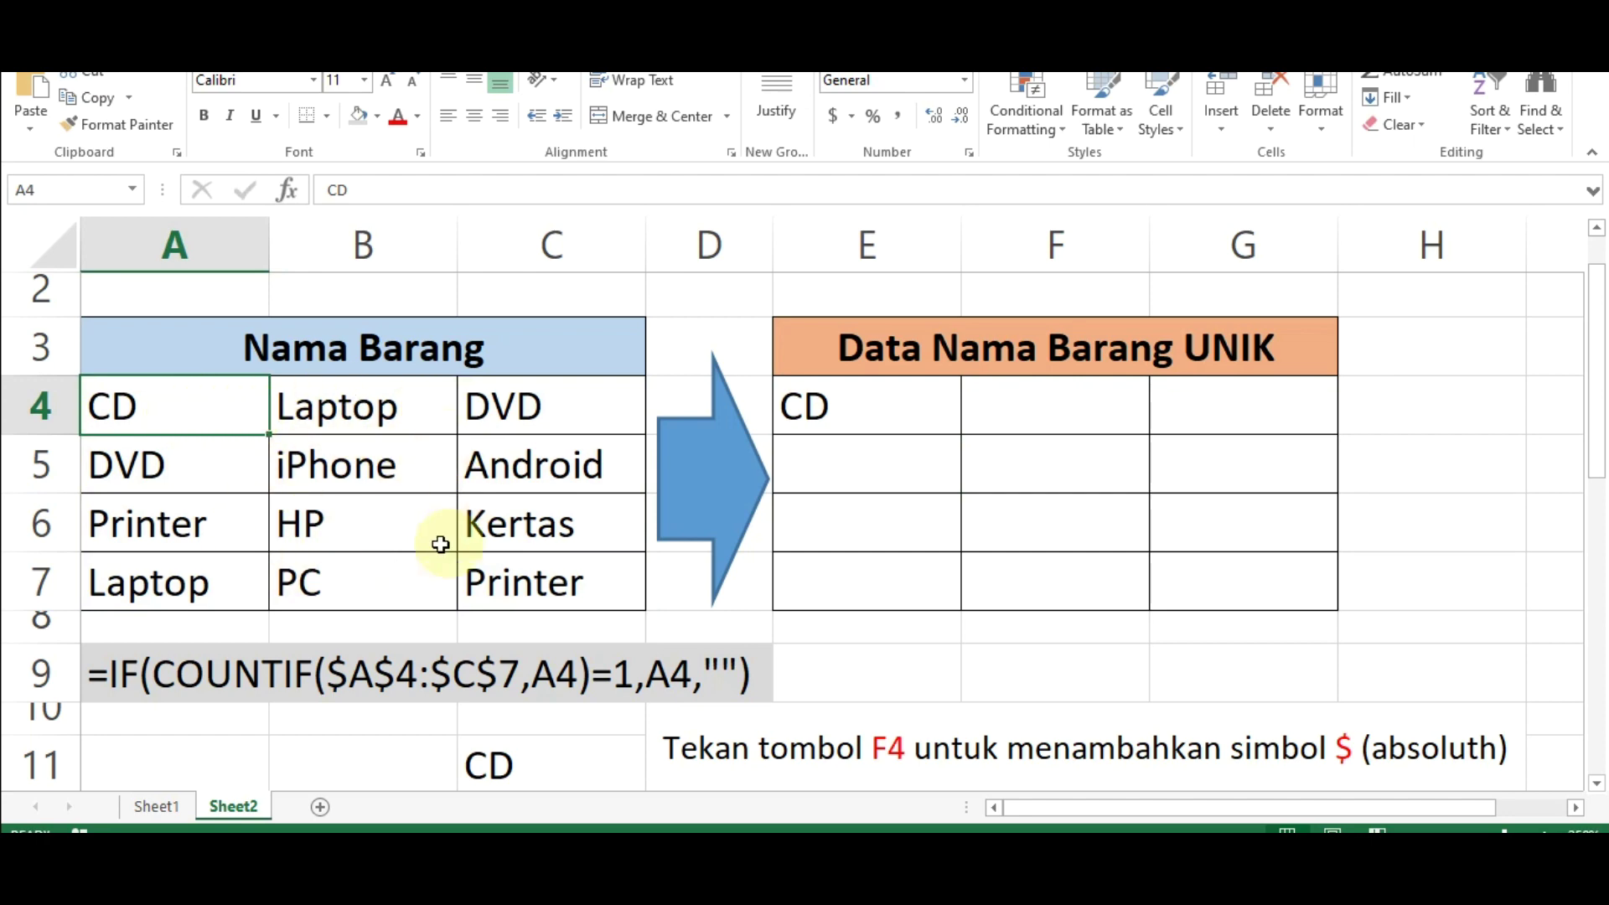
left_click(894, 405)
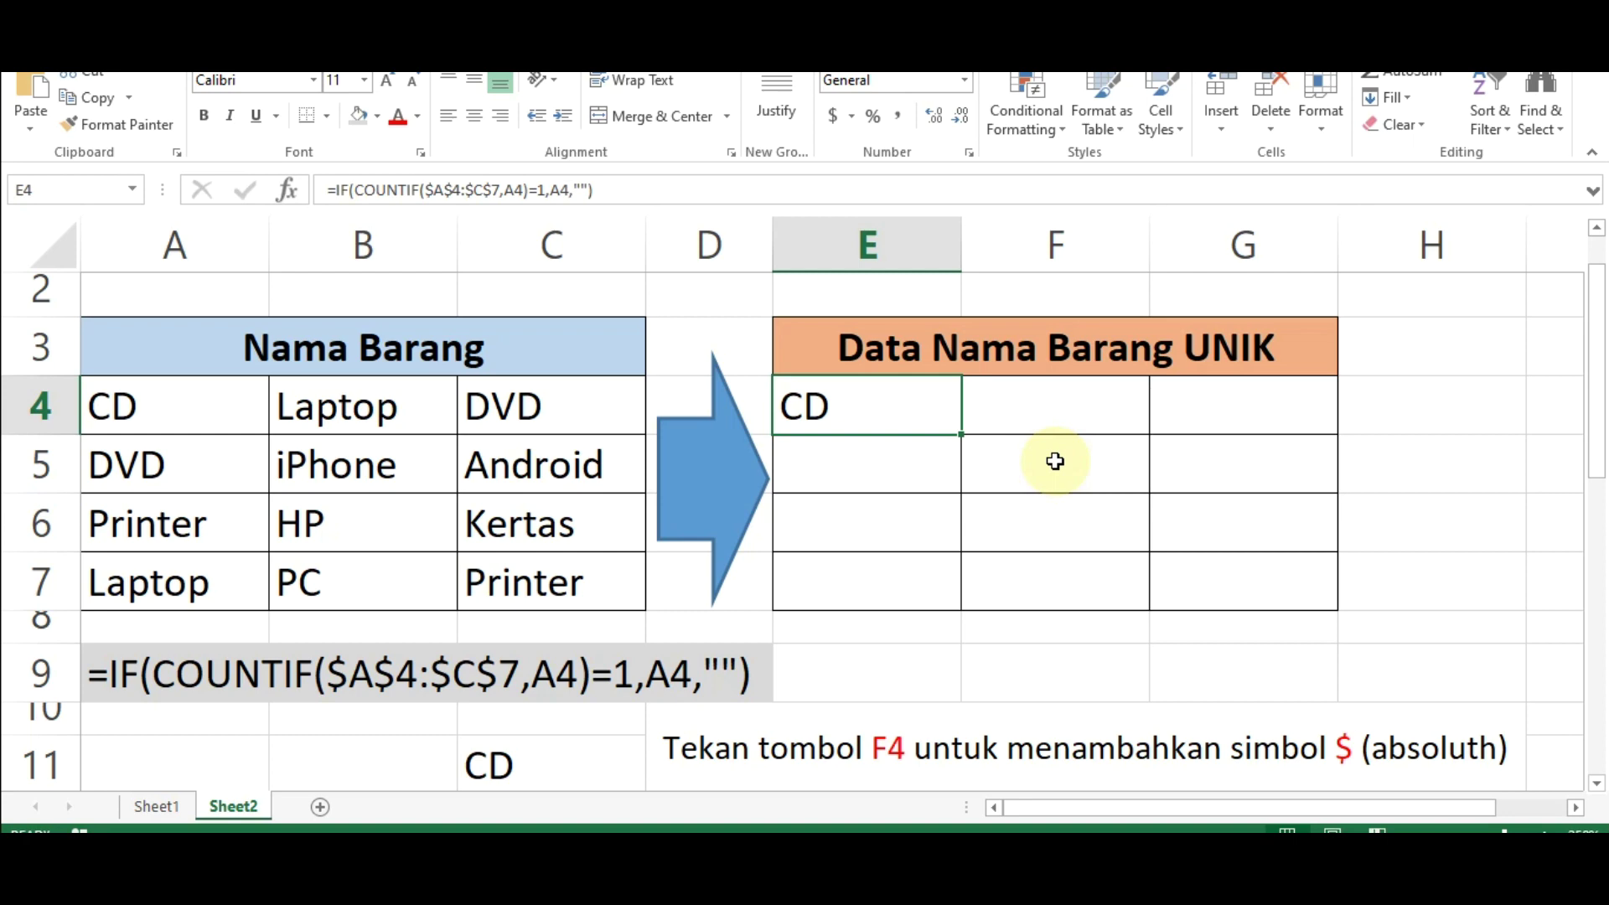
left_click_drag(961, 434, 1329, 605)
left_click(1383, 449)
Compare the formula results in F4, E7 and F5 with the source entries in the Nama Barang table, including B4 and A7.
left_click(1103, 410)
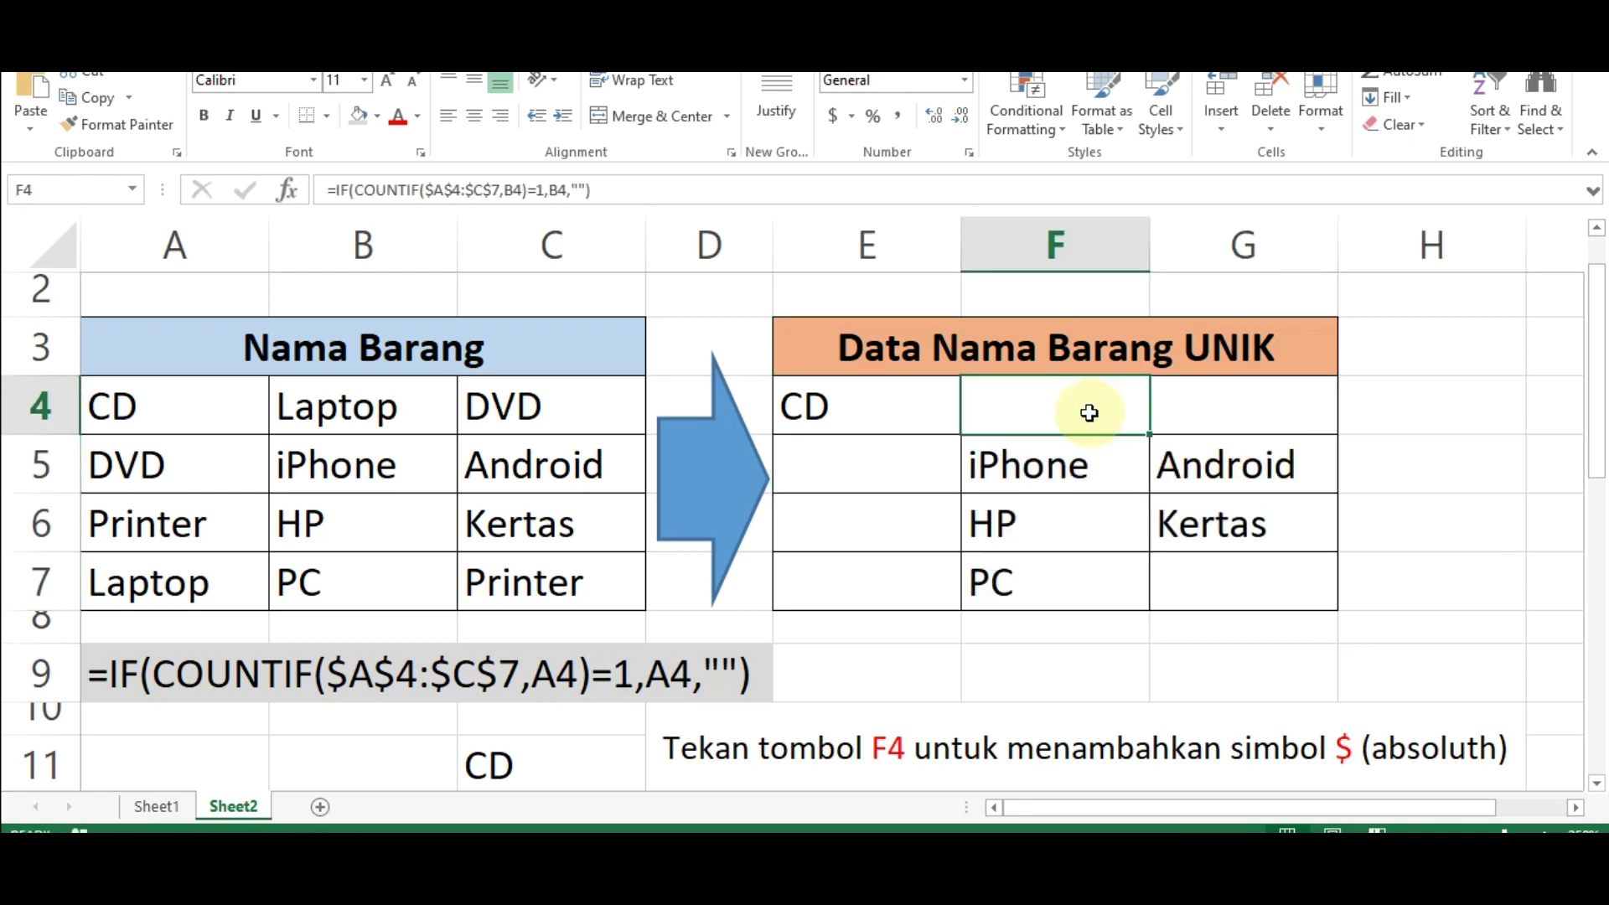
left_click(370, 410)
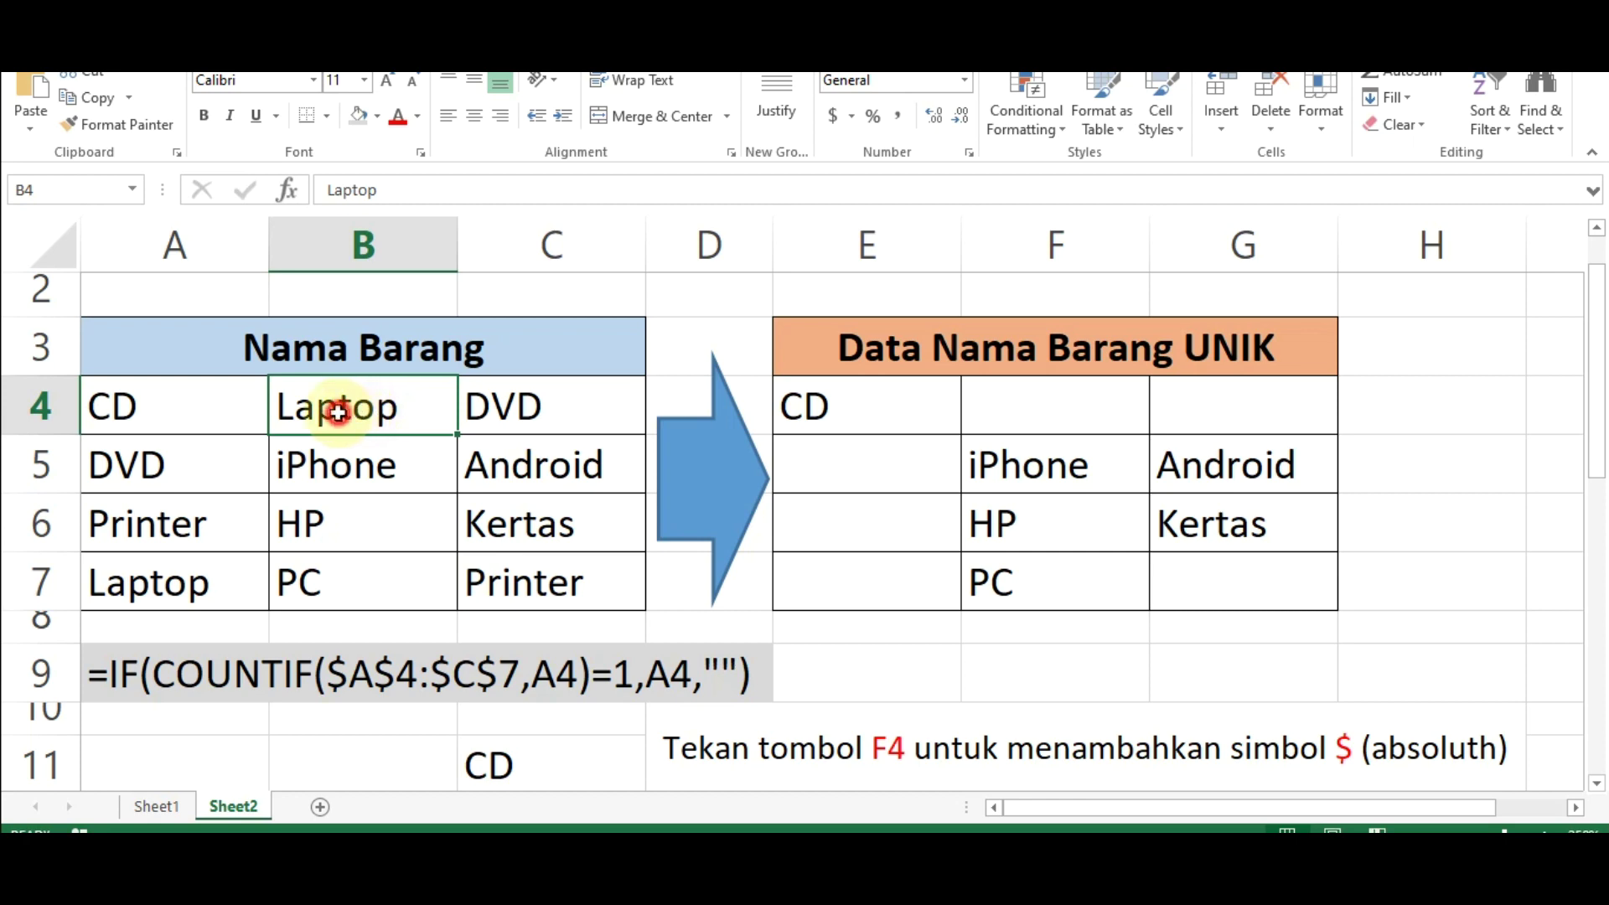
left_click(179, 576)
left_click(1040, 405)
left_click(880, 564)
left_click(1039, 420)
left_click(883, 564)
left_click(1051, 426)
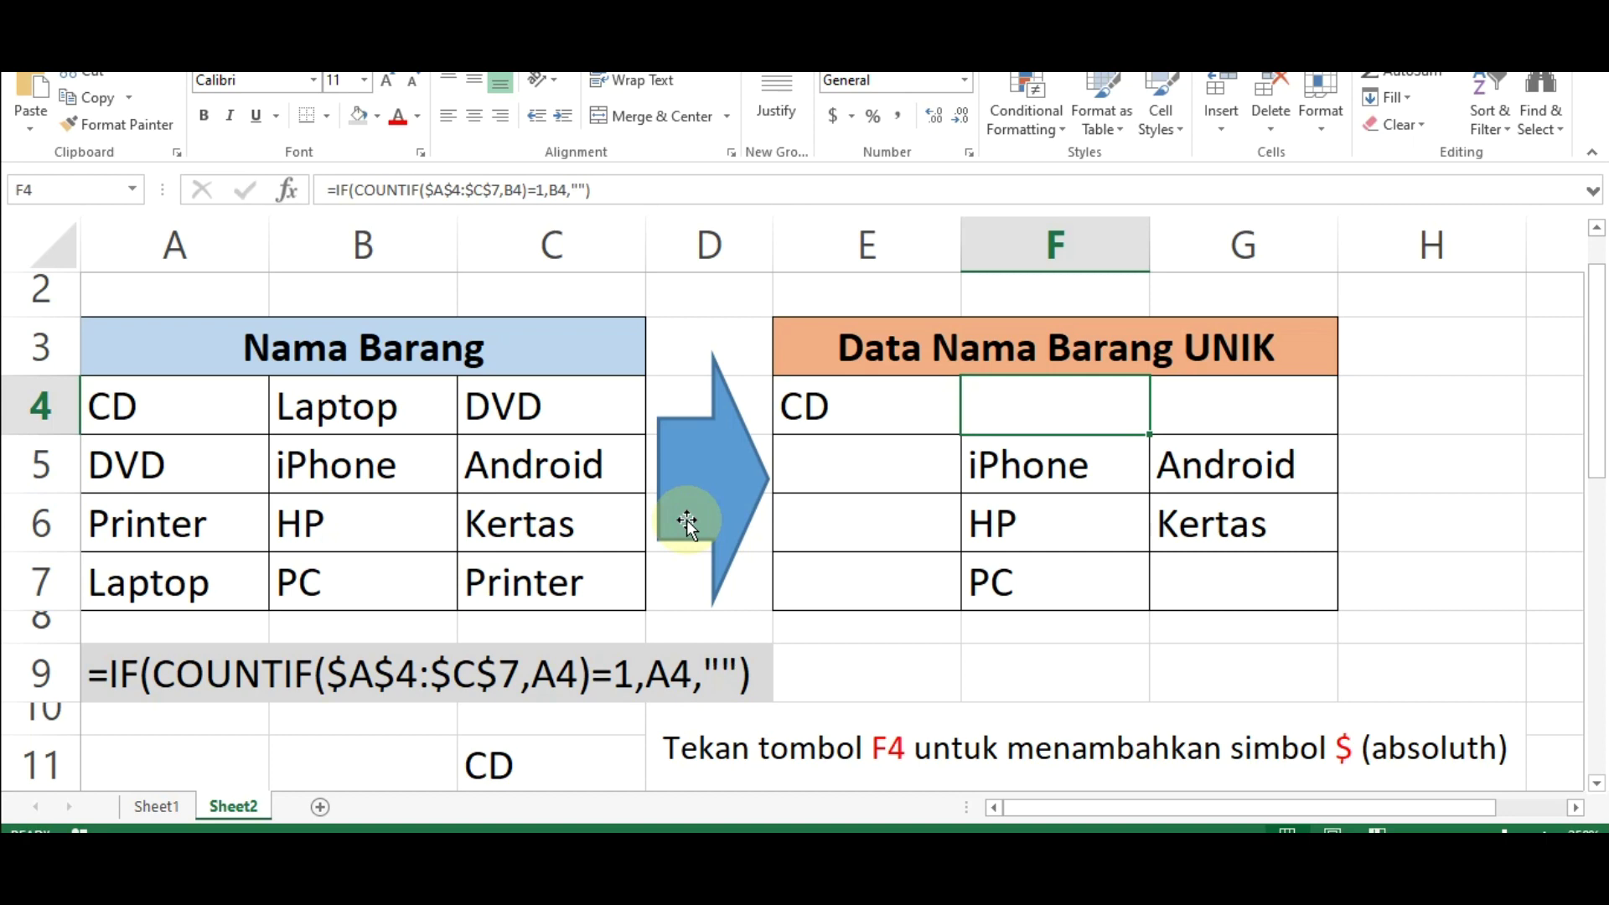
left_click(968, 468)
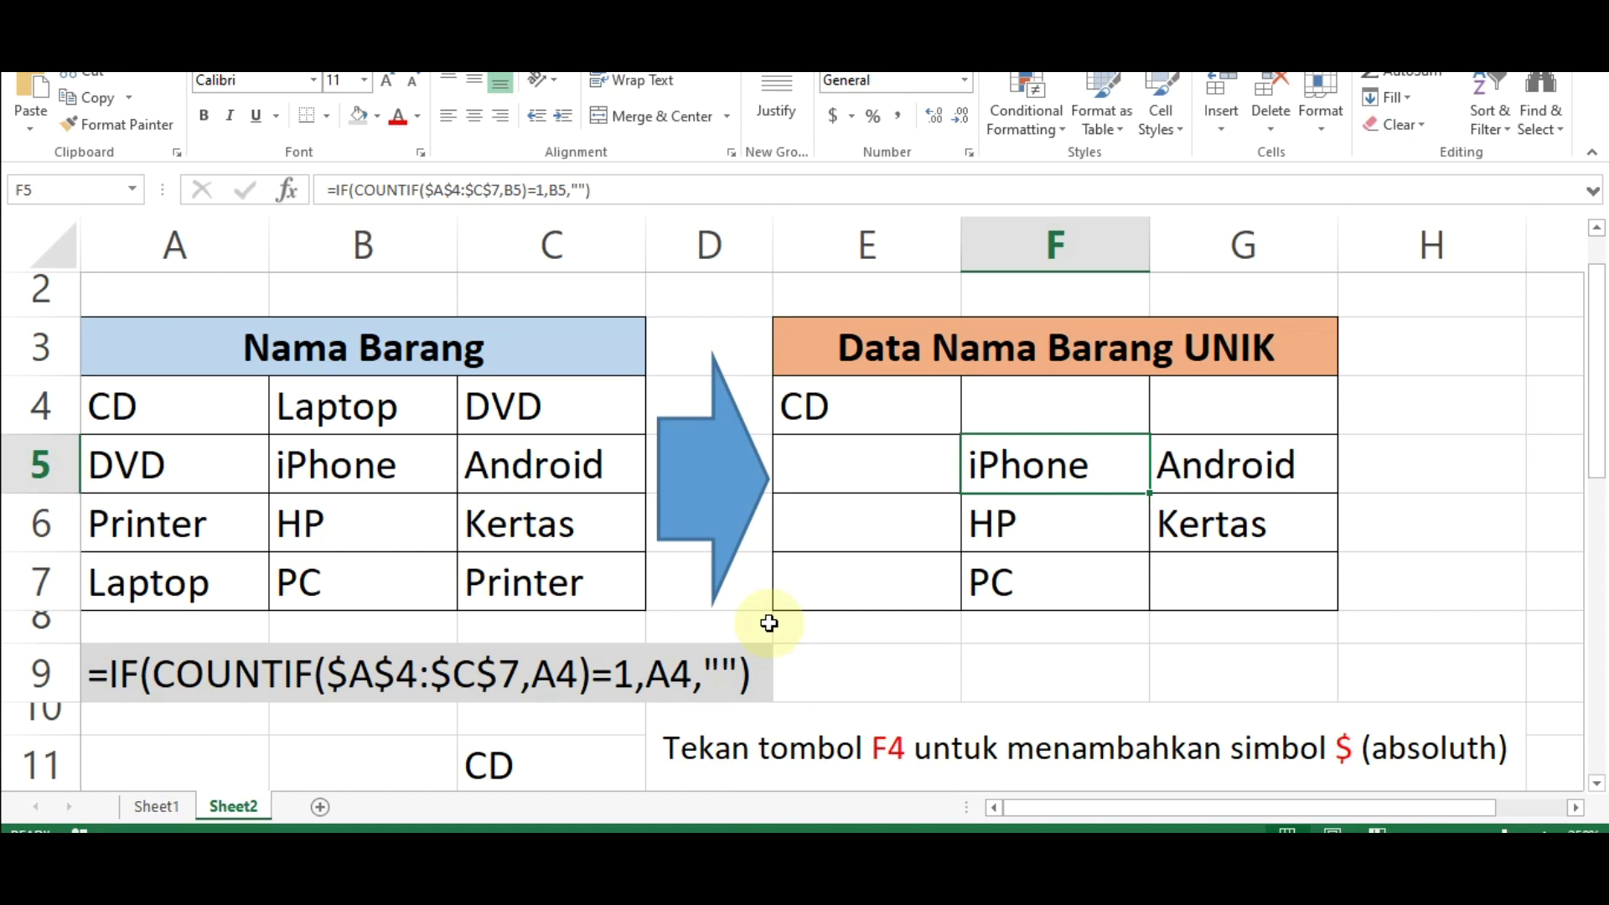
left_click(1452, 426)
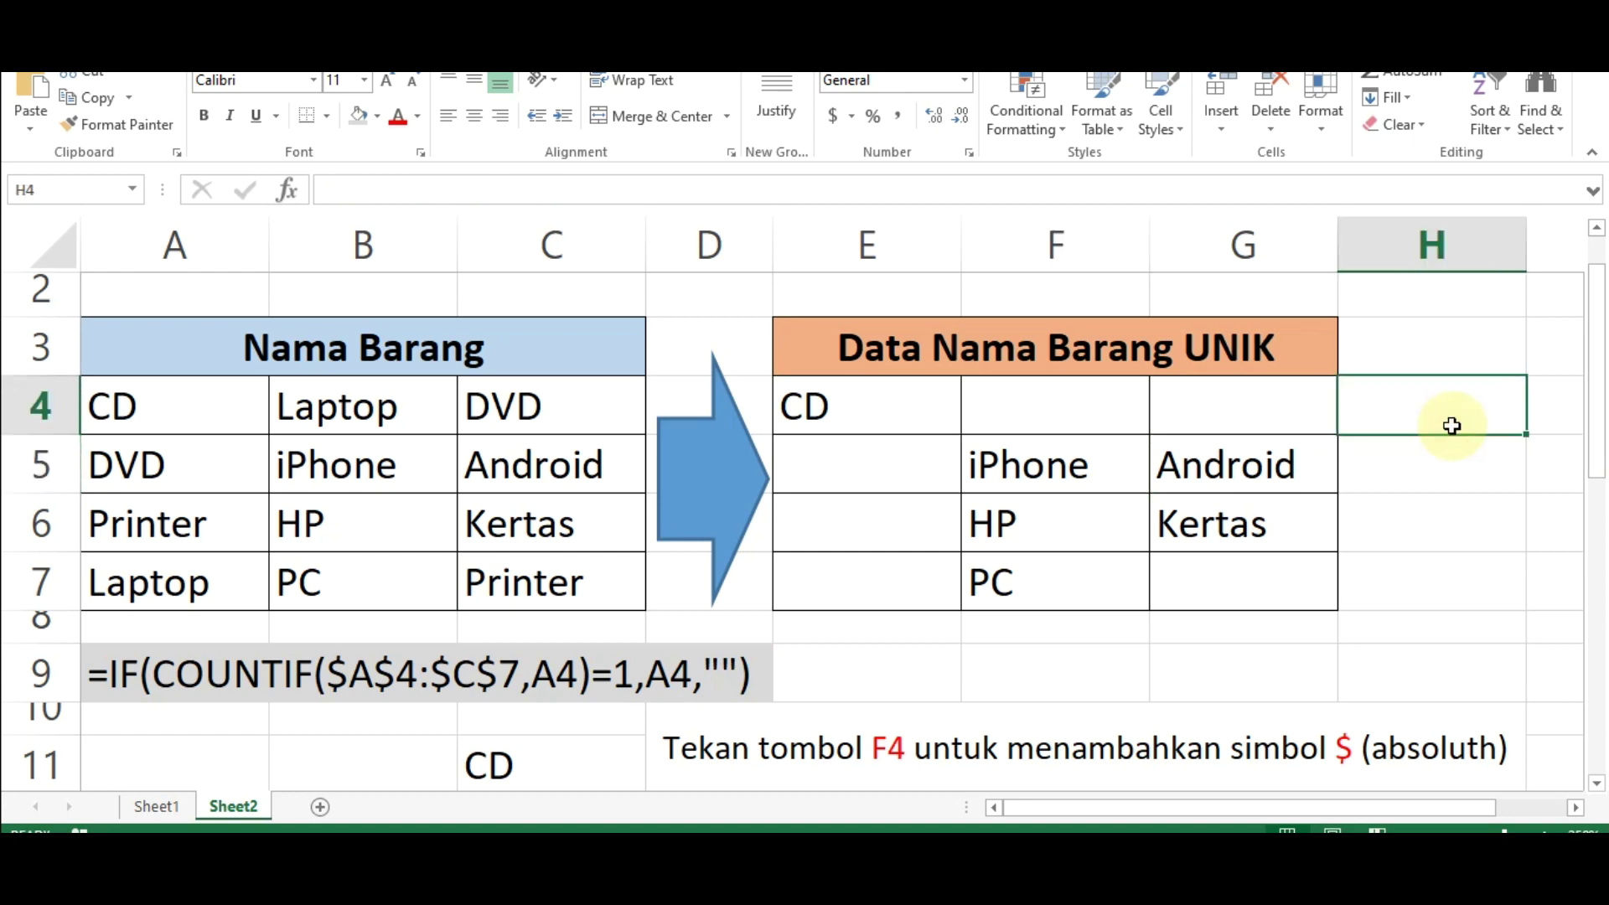